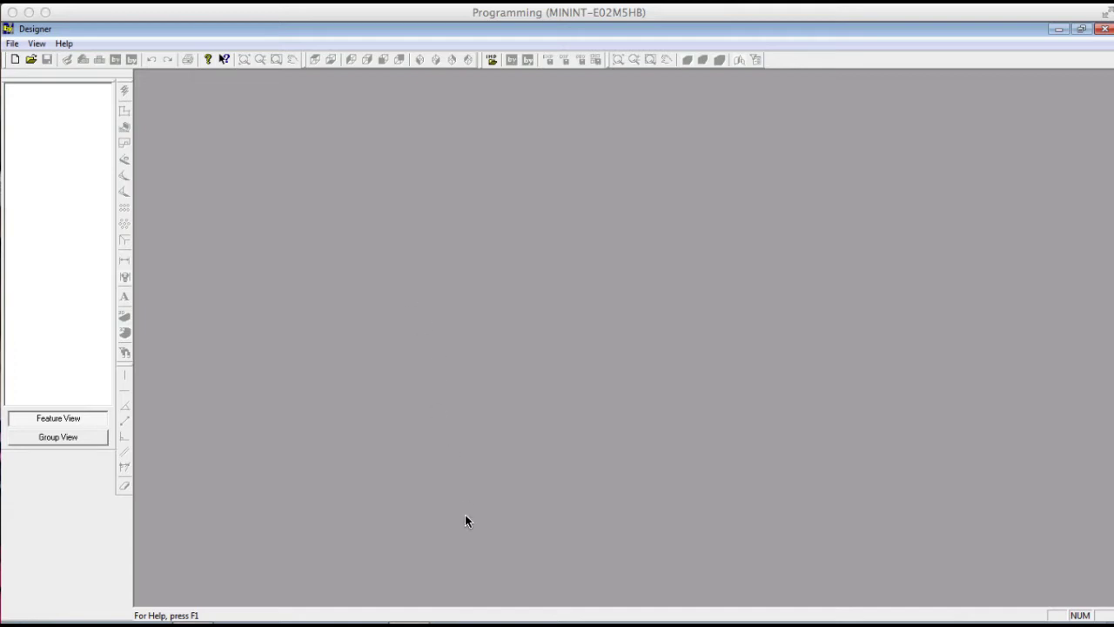
Open DEM 25-7346C-001.SAT from the 25-7346C folder.
{"action": "left_click", "coordinate": [31, 60]}
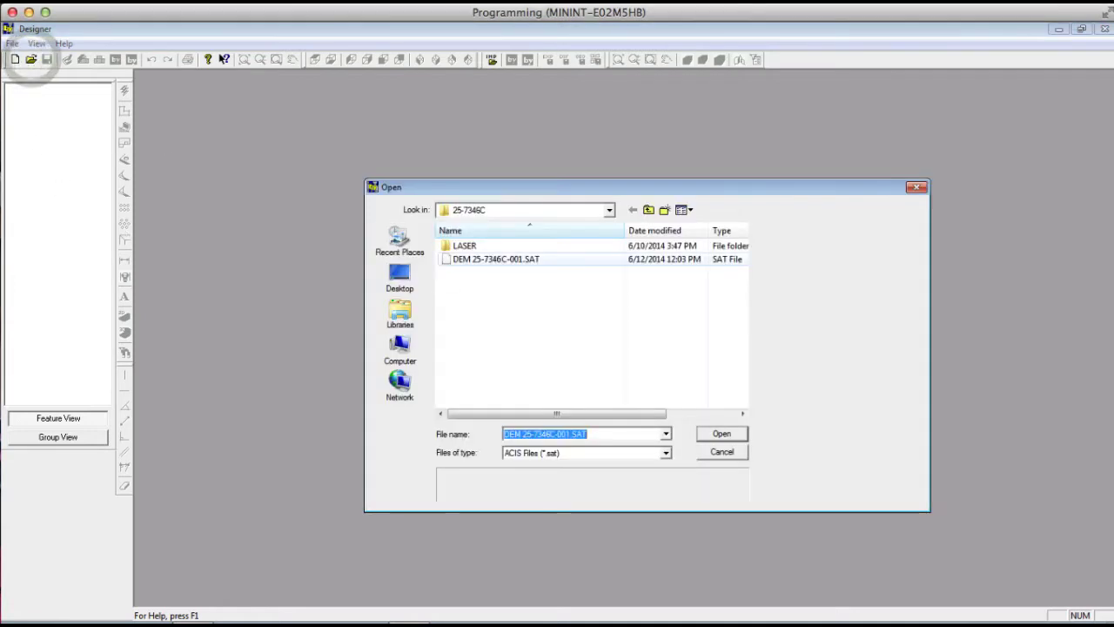
{"action": "left_click", "coordinate": [454, 260]}
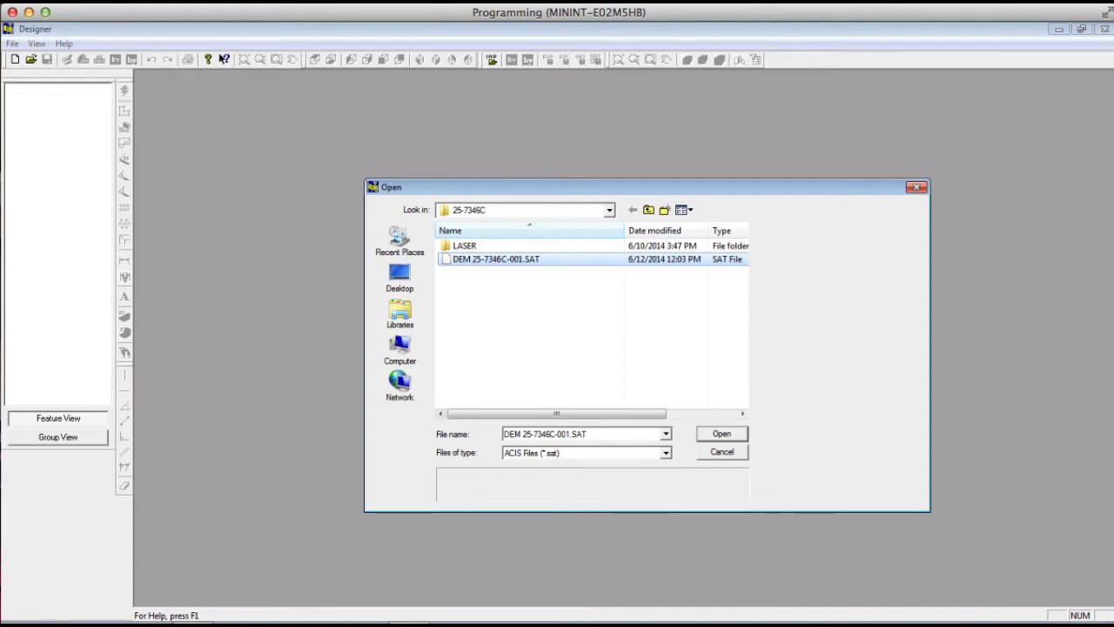
{"action": "left_click", "coordinate": [735, 433]}
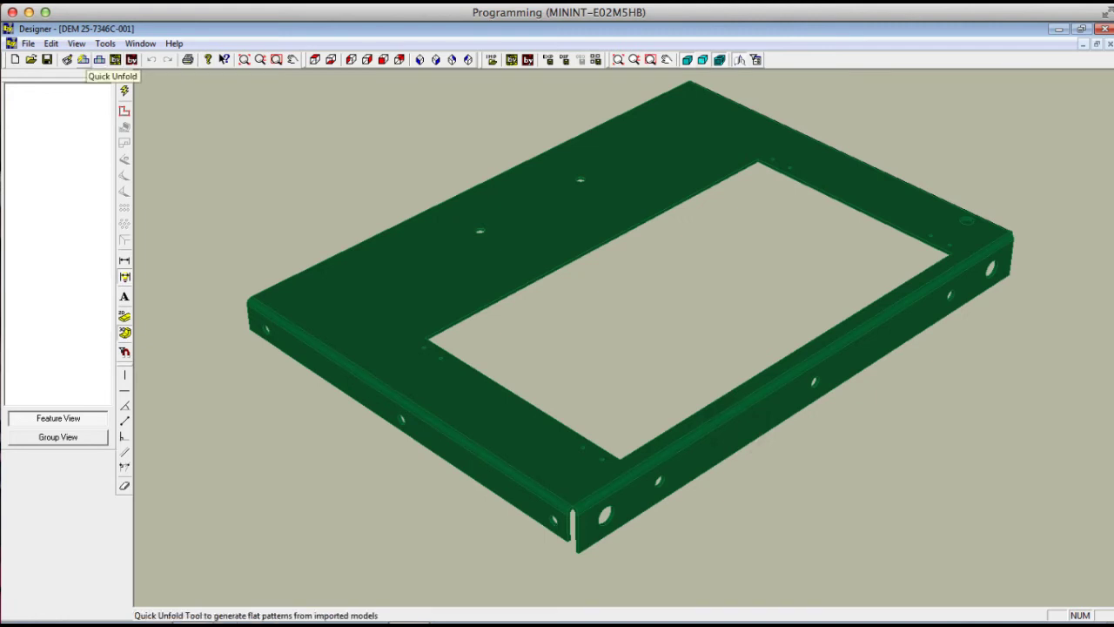
Quick-unfold the frame with the default air-bending tools, BIU-031 upper and OZU-354_spcl lower.
{"action": "left_click", "coordinate": [82, 59]}
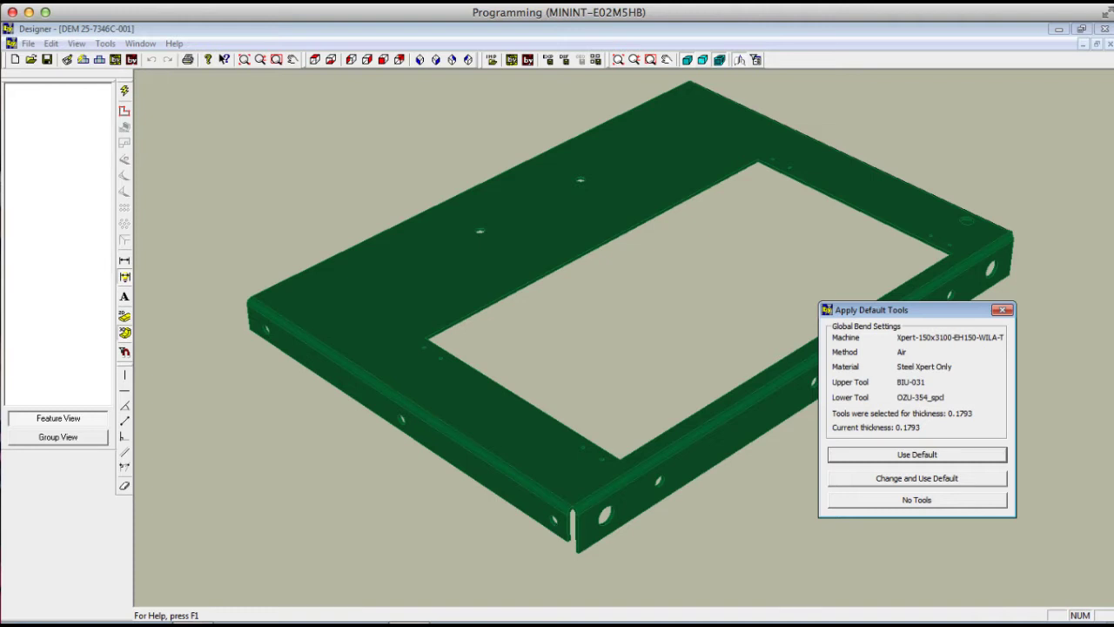
{"action": "left_click", "coordinate": [916, 479]}
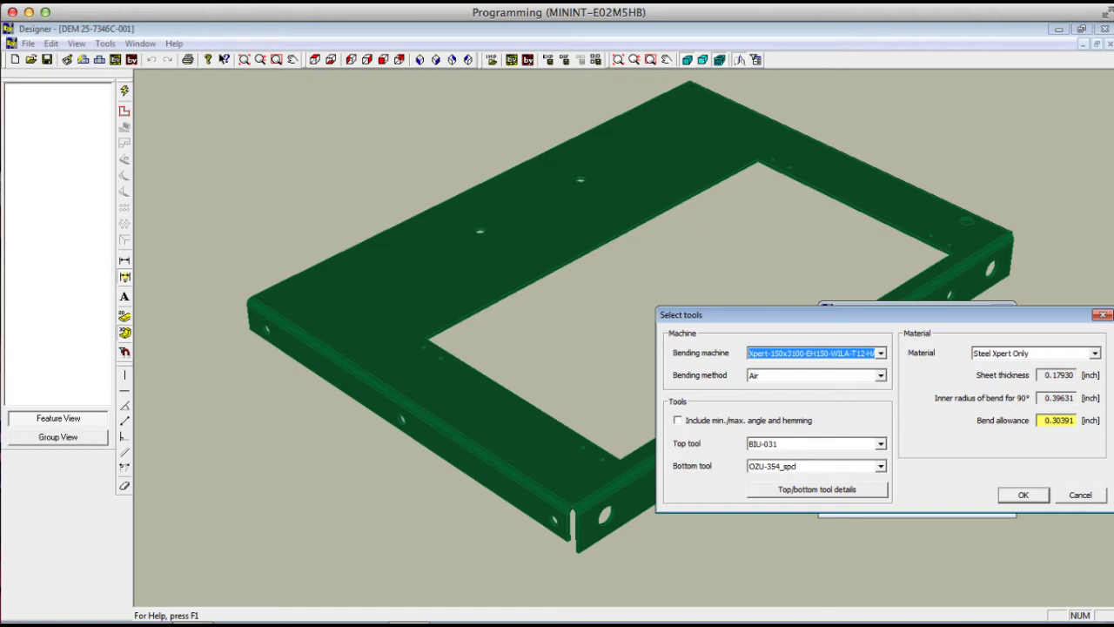
{"action": "left_click", "coordinate": [1023, 495]}
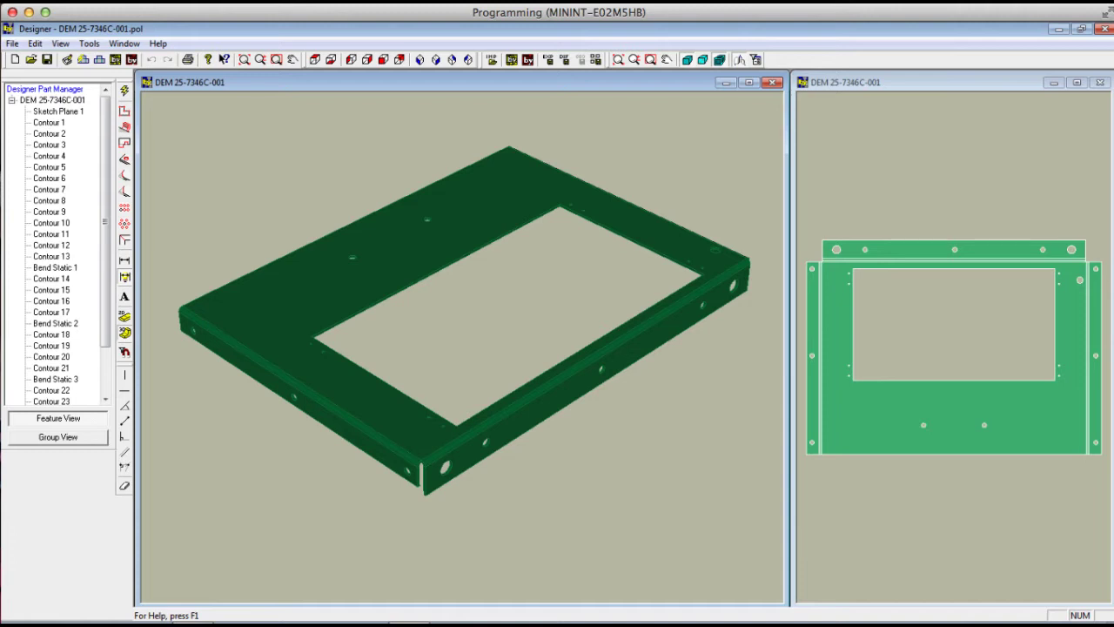
Export the unfolded part to BYBENDPART to show its three 90° bends.
{"action": "left_click", "coordinate": [115, 59]}
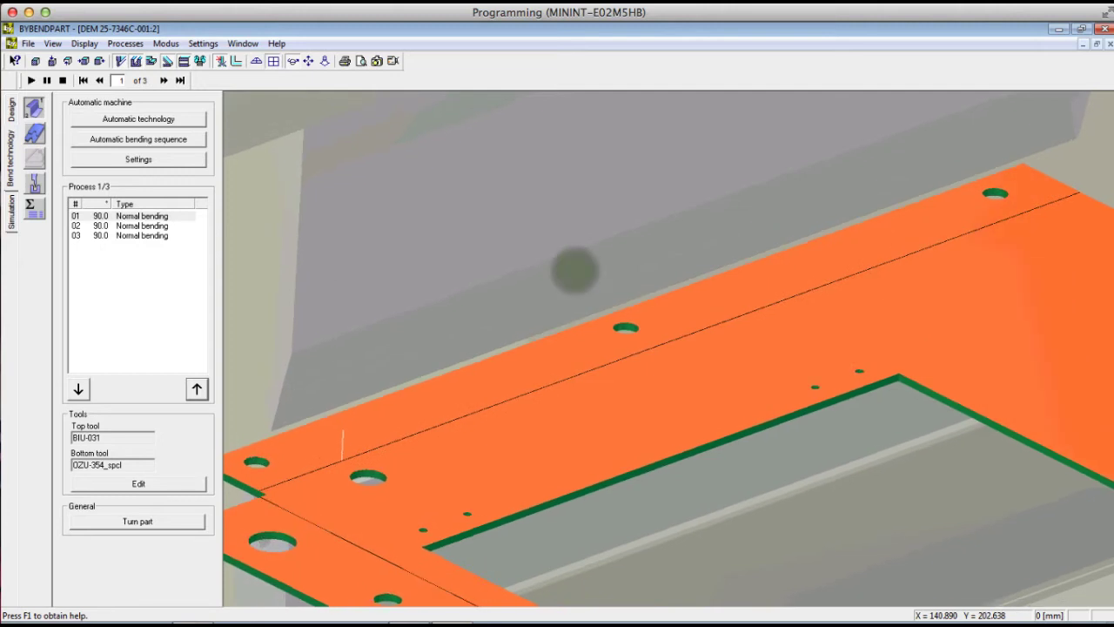
Fit the part in view and auto-generate the bend sequence, backgauges and tool setup.
{"action": "left_click", "coordinate": [577, 266]}
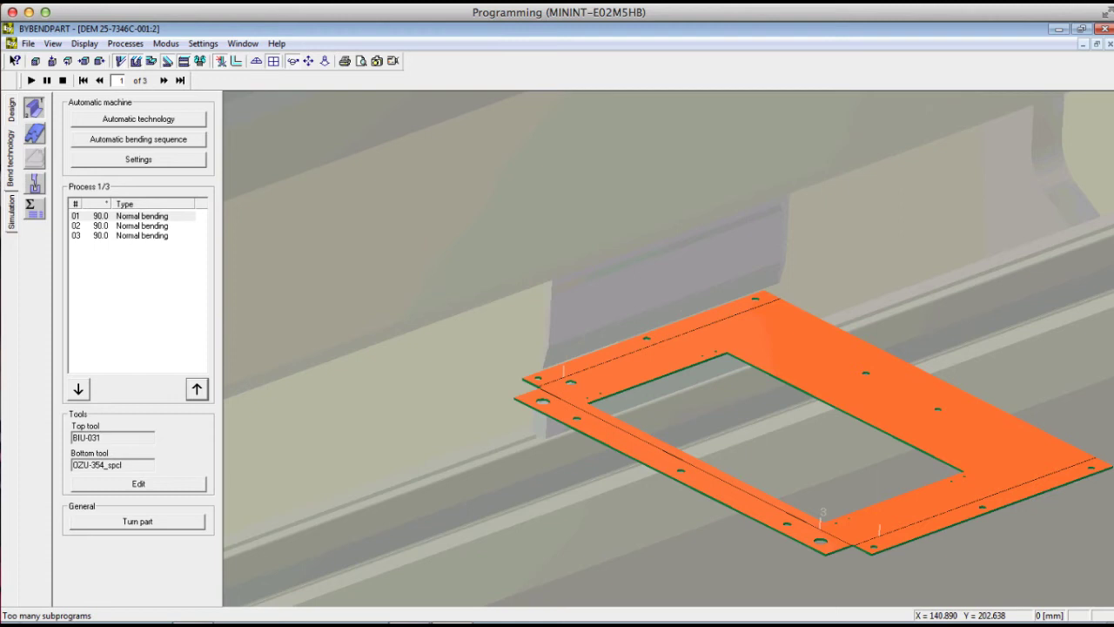
{"action": "left_click", "coordinate": [136, 117]}
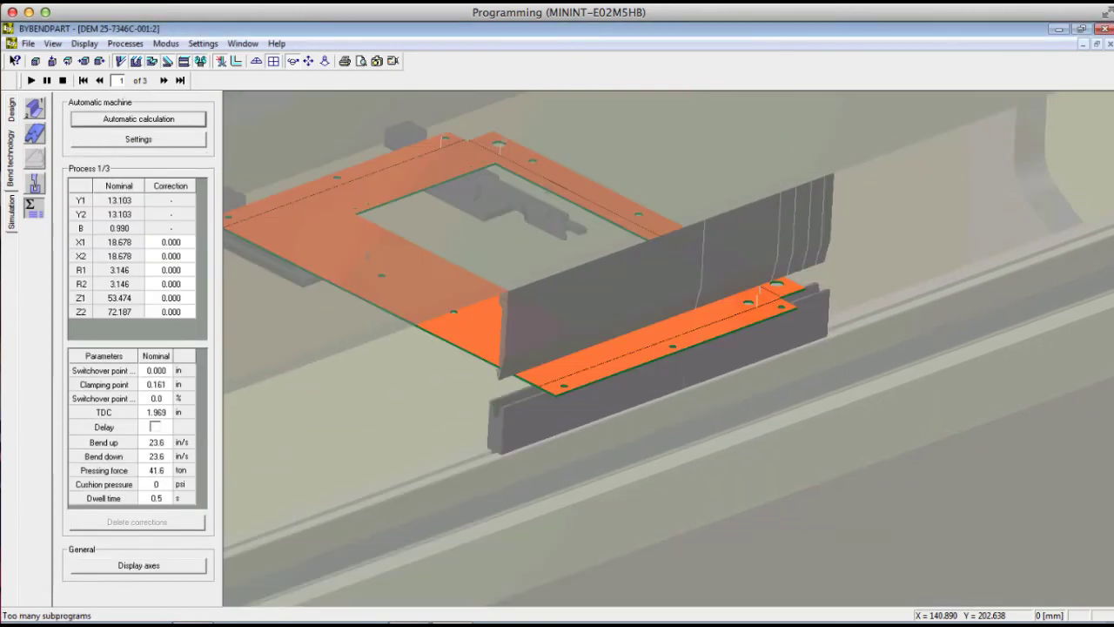
{"action": "left_click", "coordinate": [34, 108]}
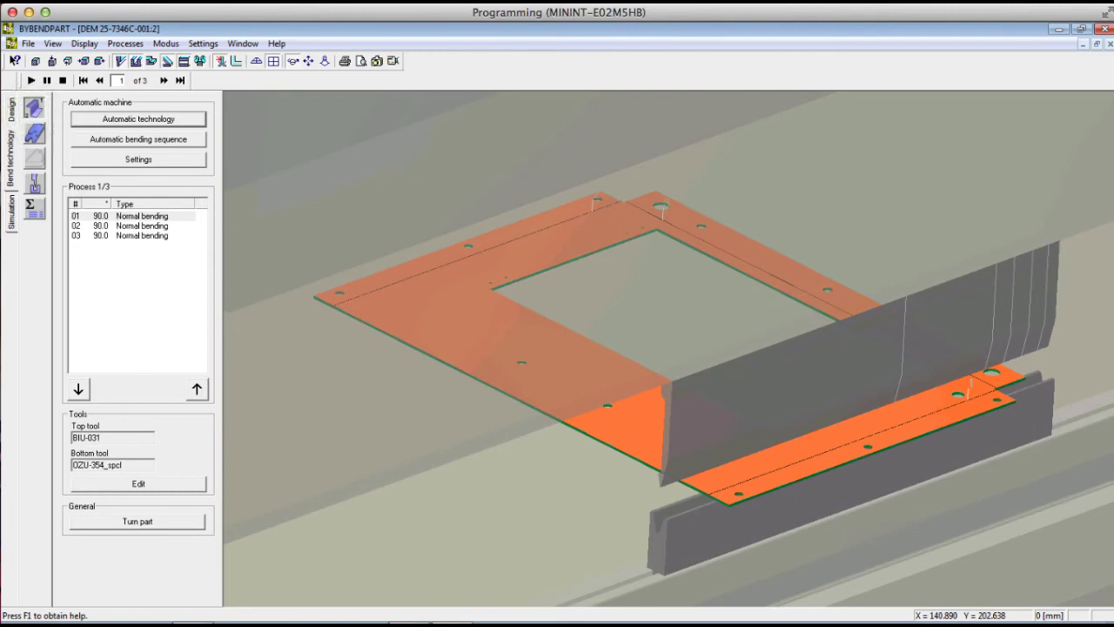
Turn the part over and step through bends 01, 02 and 03 in the simulation.
{"action": "left_click", "coordinate": [122, 522]}
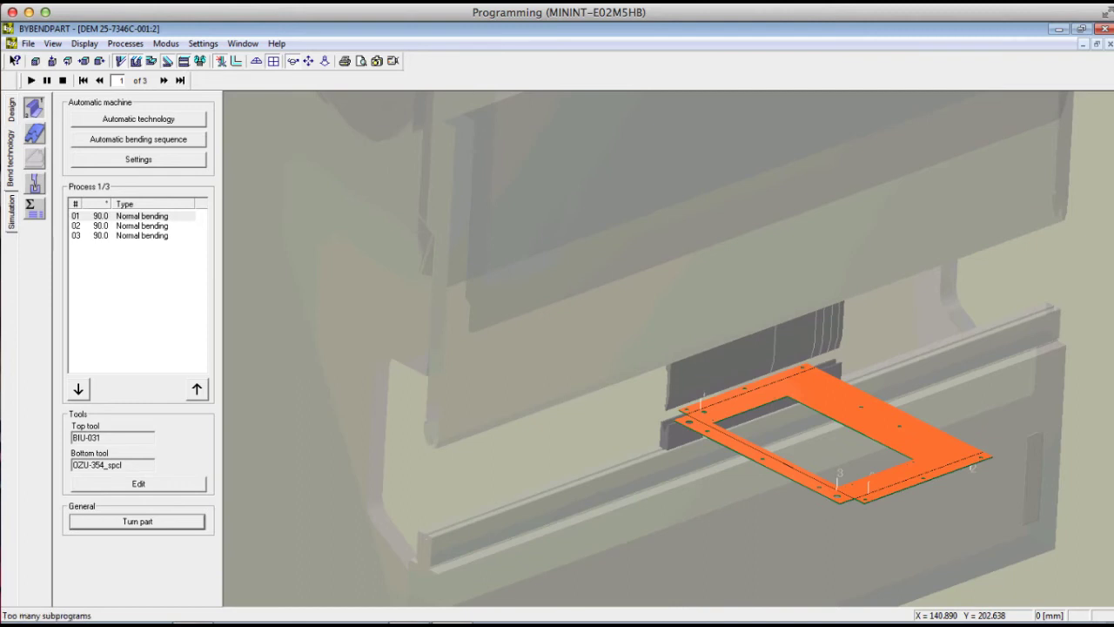
{"action": "left_click", "coordinate": [131, 225]}
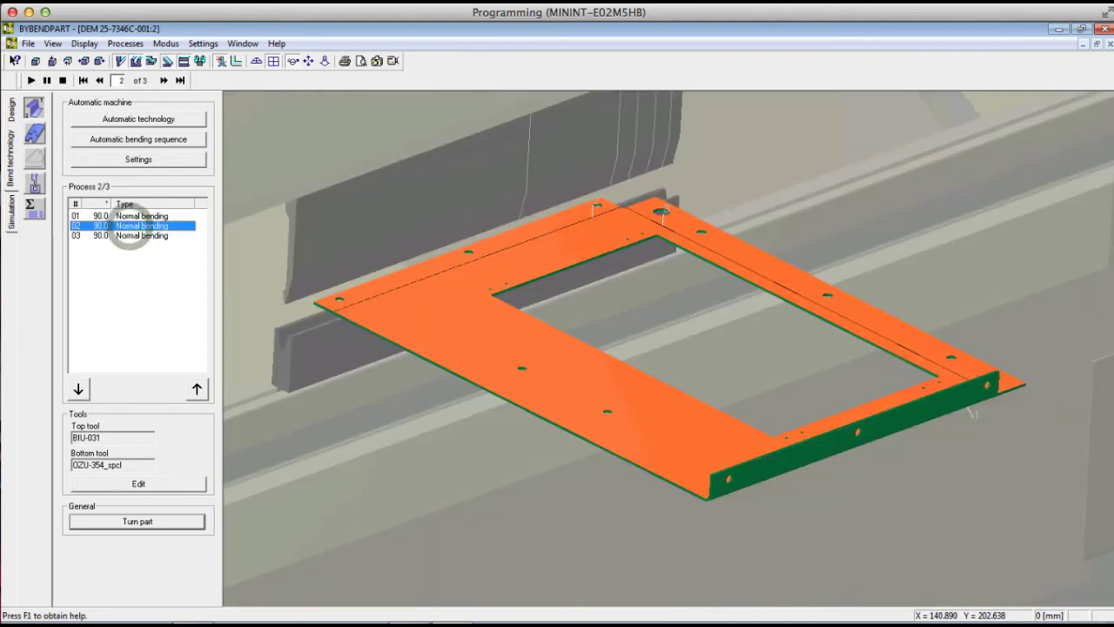
{"action": "left_click", "coordinate": [130, 216]}
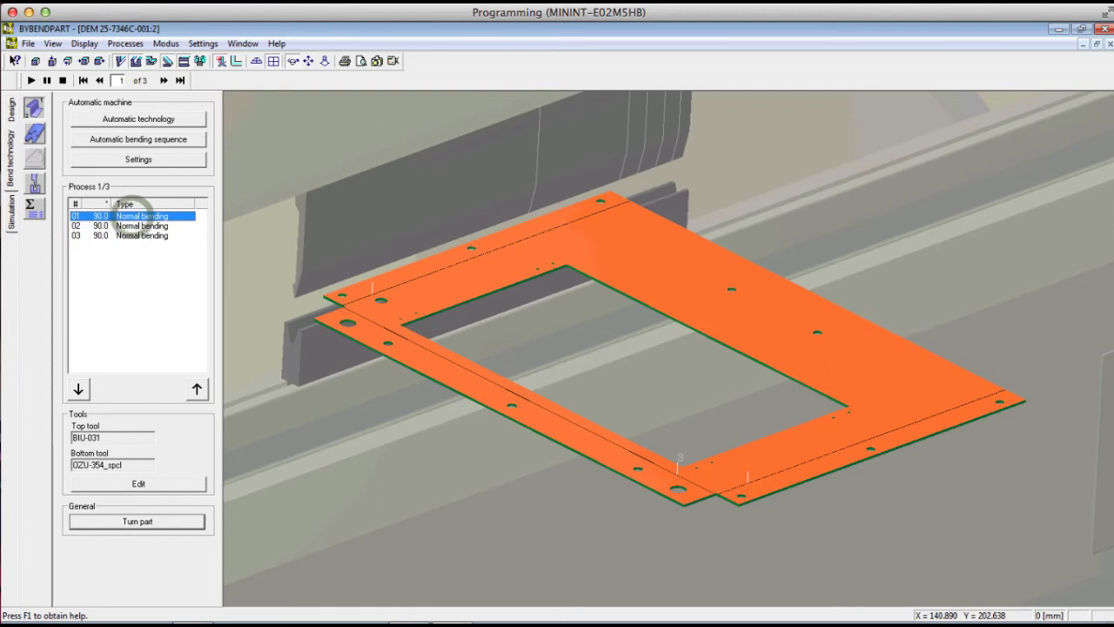
{"action": "left_click", "coordinate": [131, 225]}
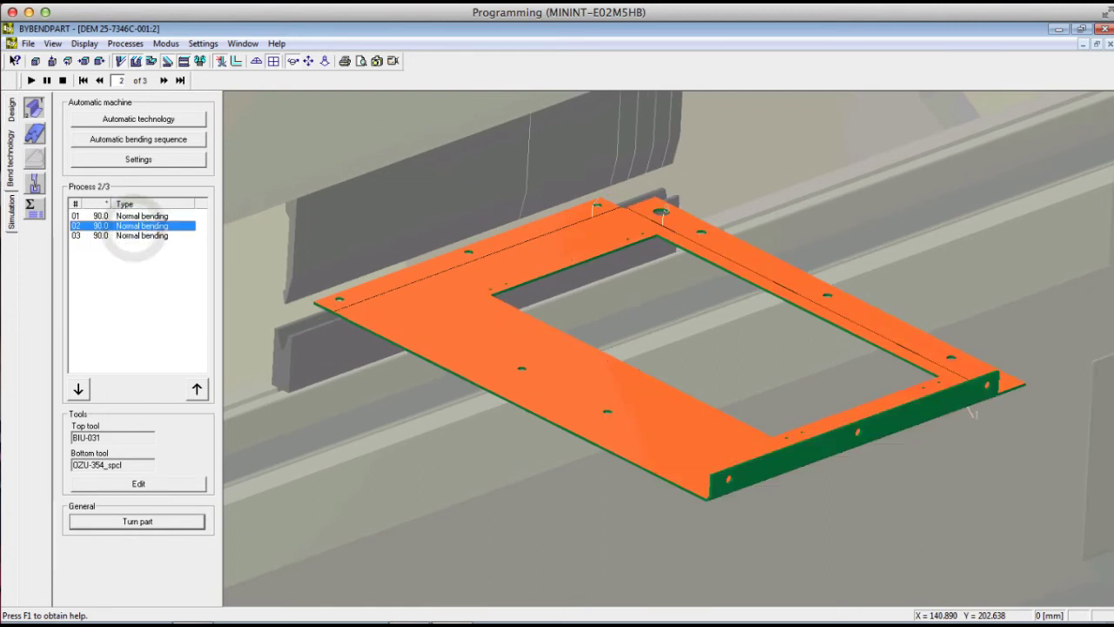
{"action": "left_click", "coordinate": [78, 389]}
{"action": "left_click", "coordinate": [139, 214]}
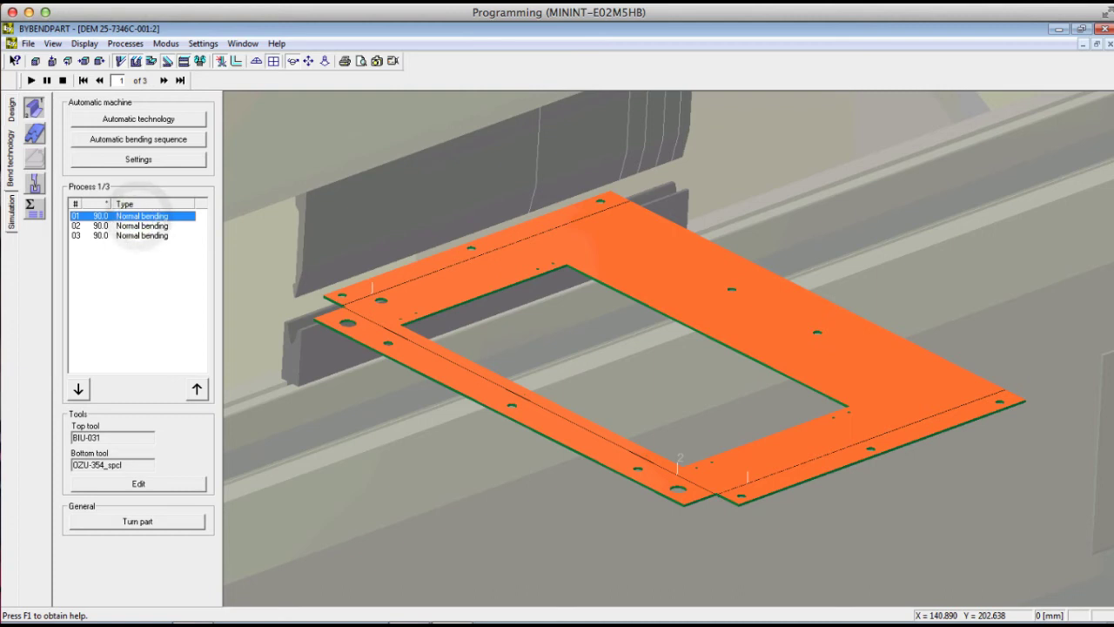
{"action": "left_click", "coordinate": [139, 227]}
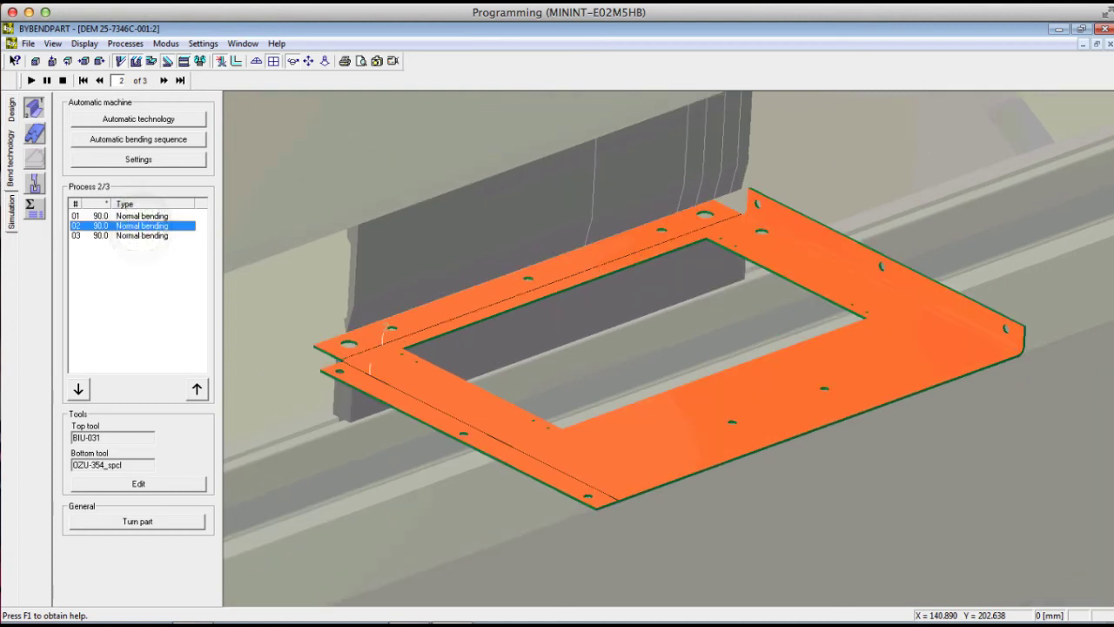
{"action": "left_click", "coordinate": [139, 236]}
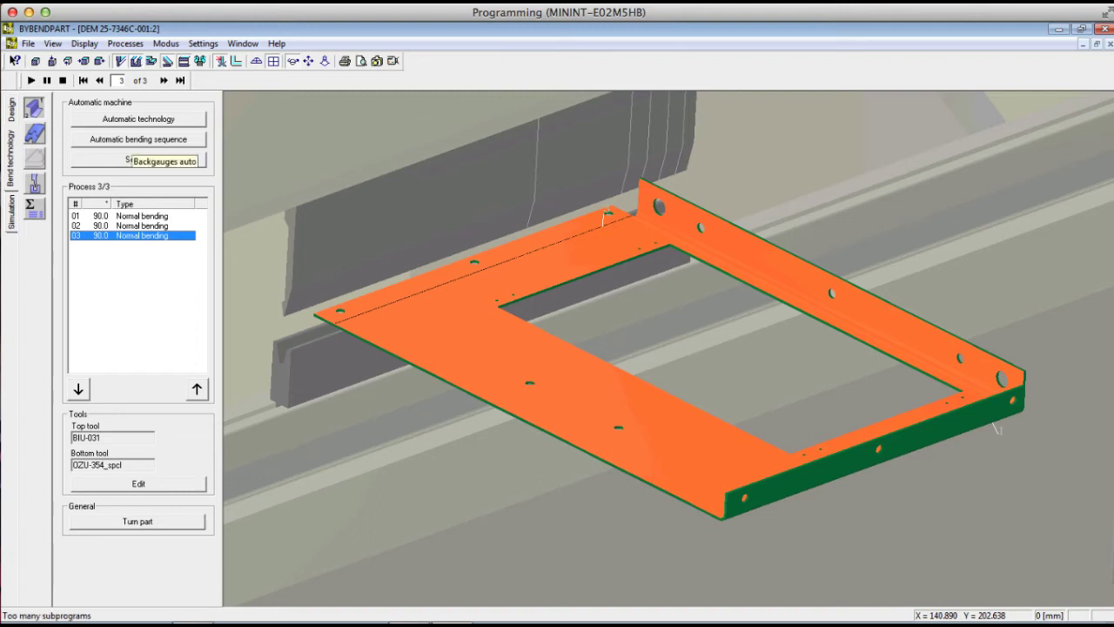
Auto-position the backgauges, review bends 2 and 3, and bring up the tool setup plan.
{"action": "left_click", "coordinate": [34, 133]}
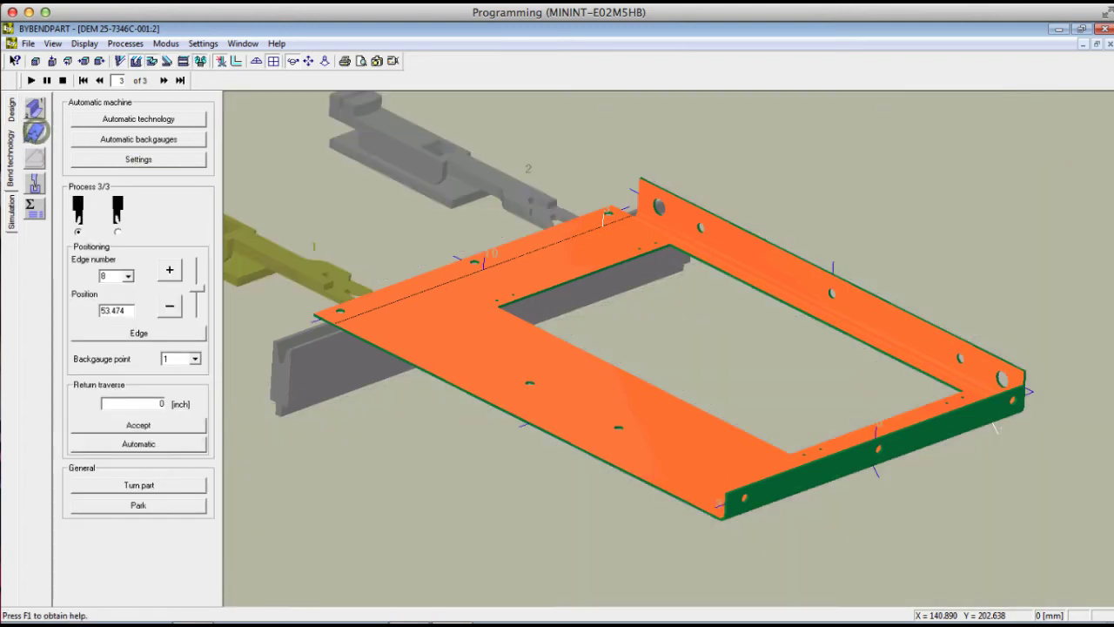
{"action": "left_click", "coordinate": [126, 139]}
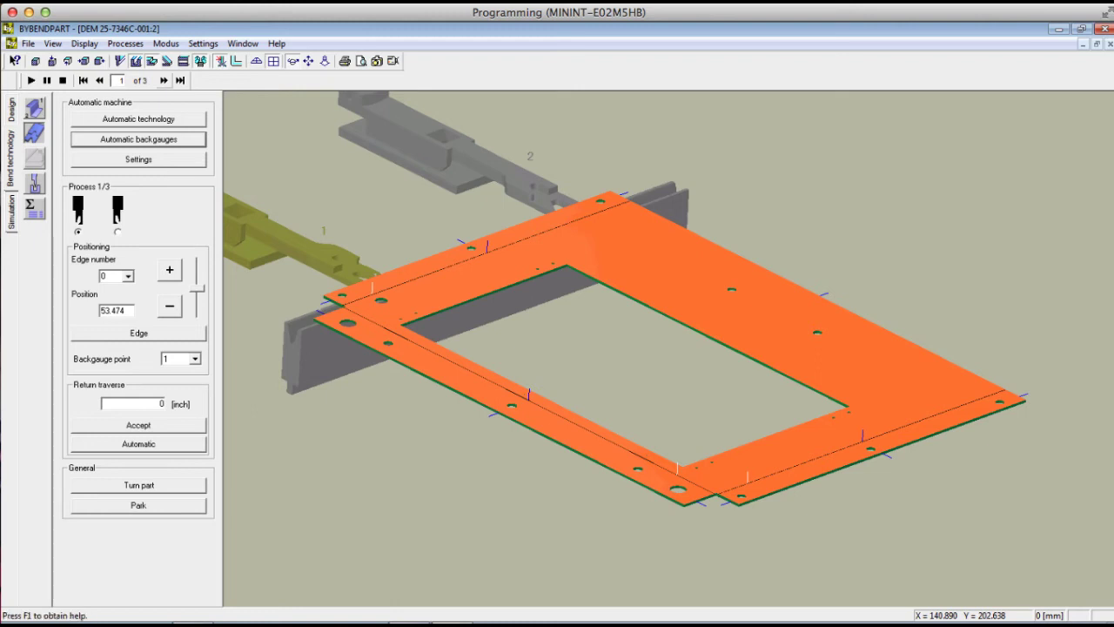
{"action": "left_click", "coordinate": [163, 80]}
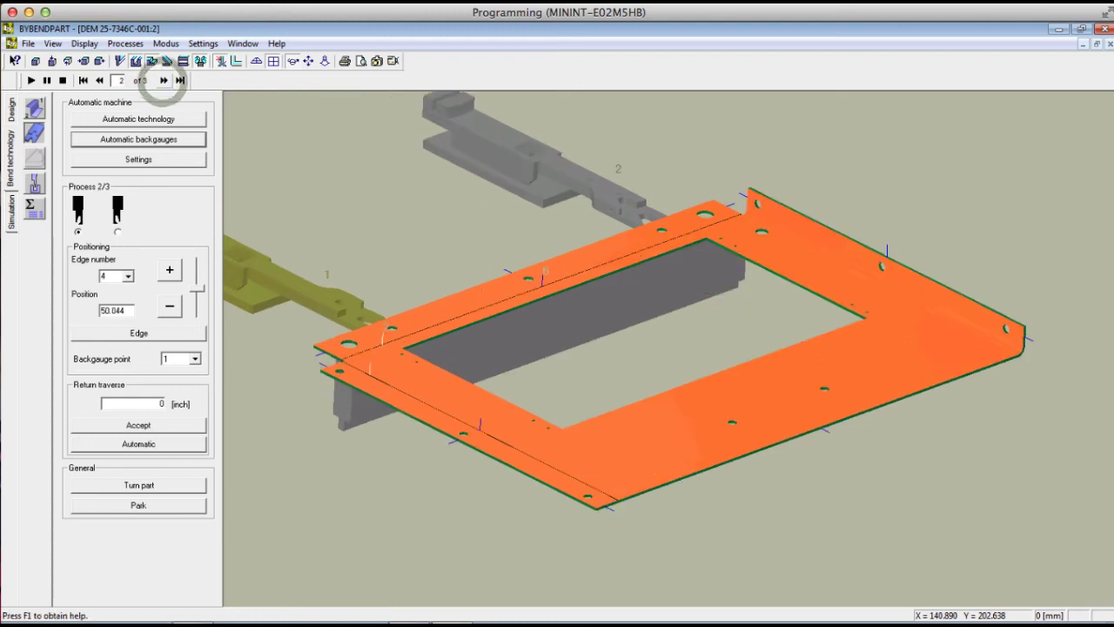
{"action": "left_click", "coordinate": [163, 81]}
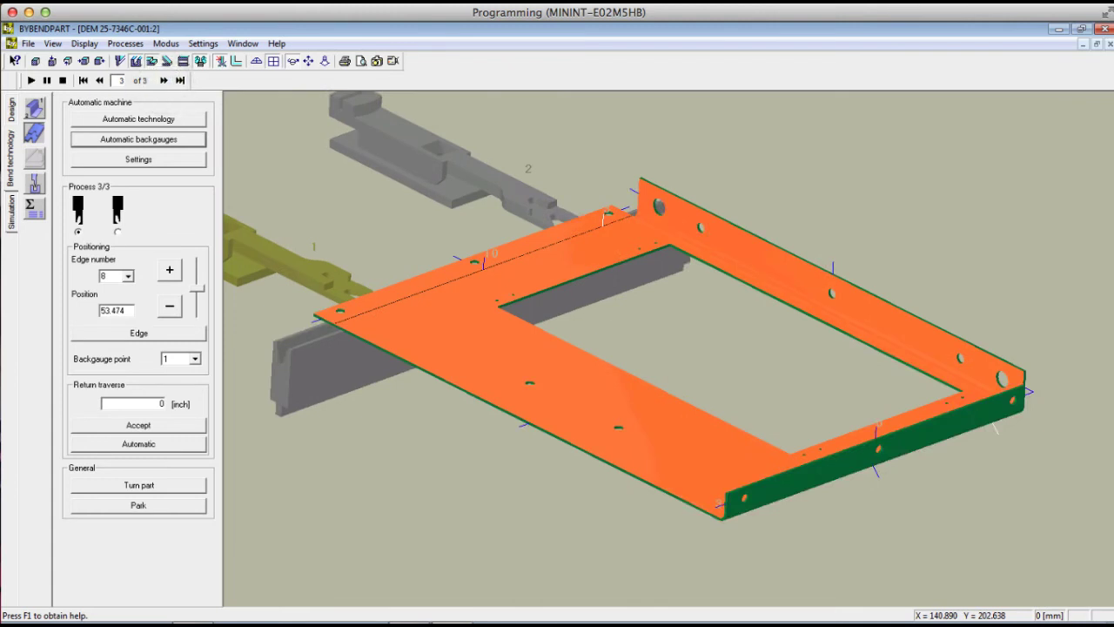
{"action": "left_click", "coordinate": [35, 184]}
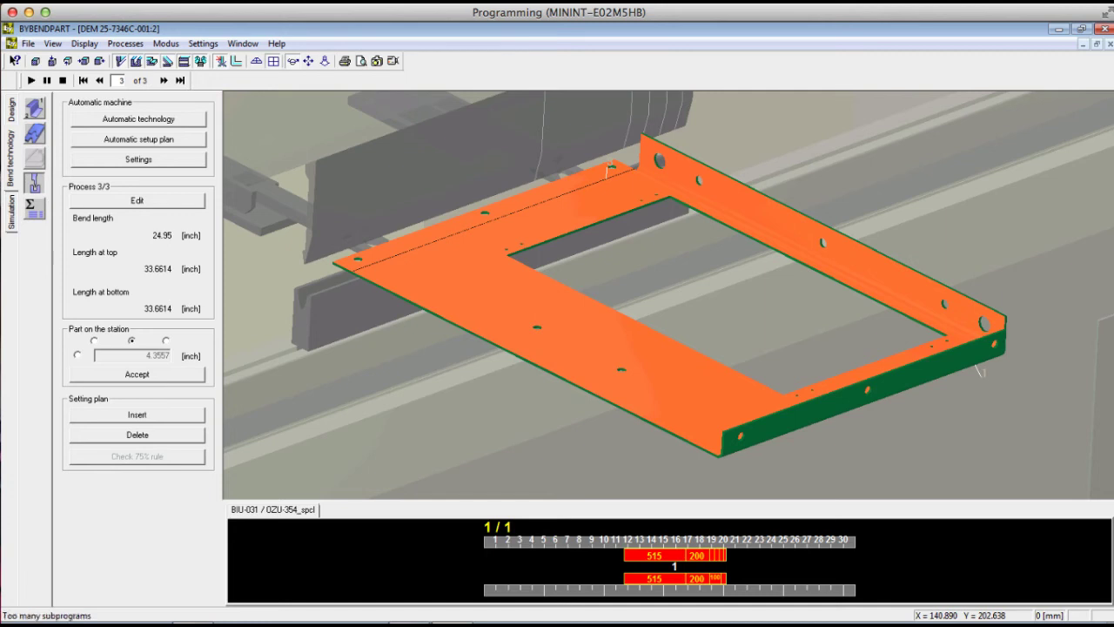
Generate a new automatic BIU-031/OZU-354_spcl setup plan, replacing the old one, and review each bend.
{"action": "left_click", "coordinate": [122, 140]}
{"action": "left_click", "coordinate": [534, 359]}
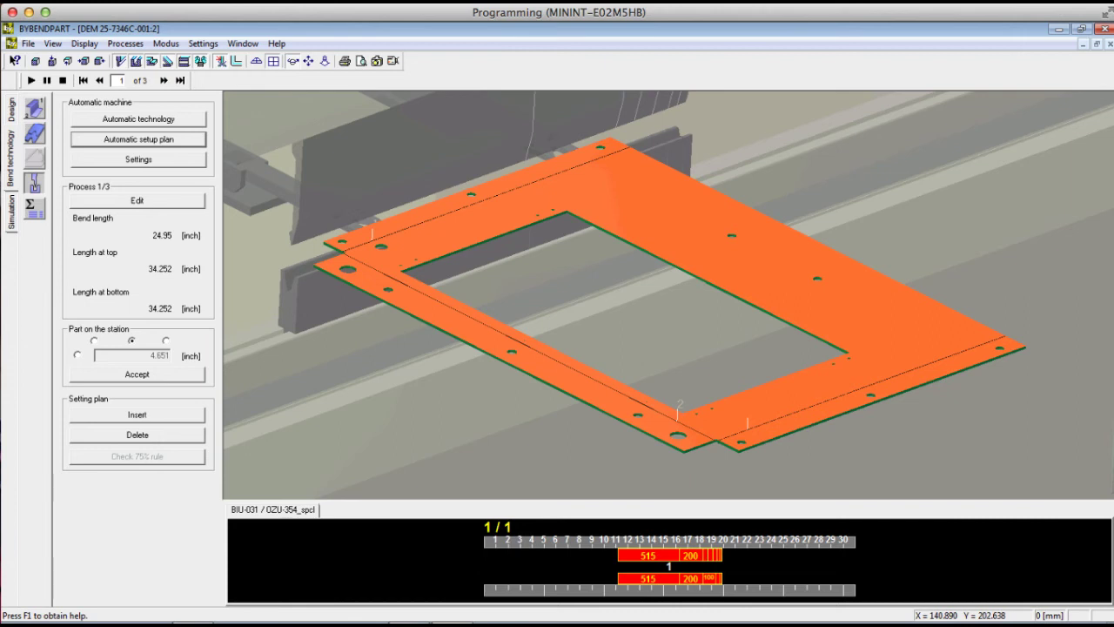
{"action": "left_click", "coordinate": [163, 80]}
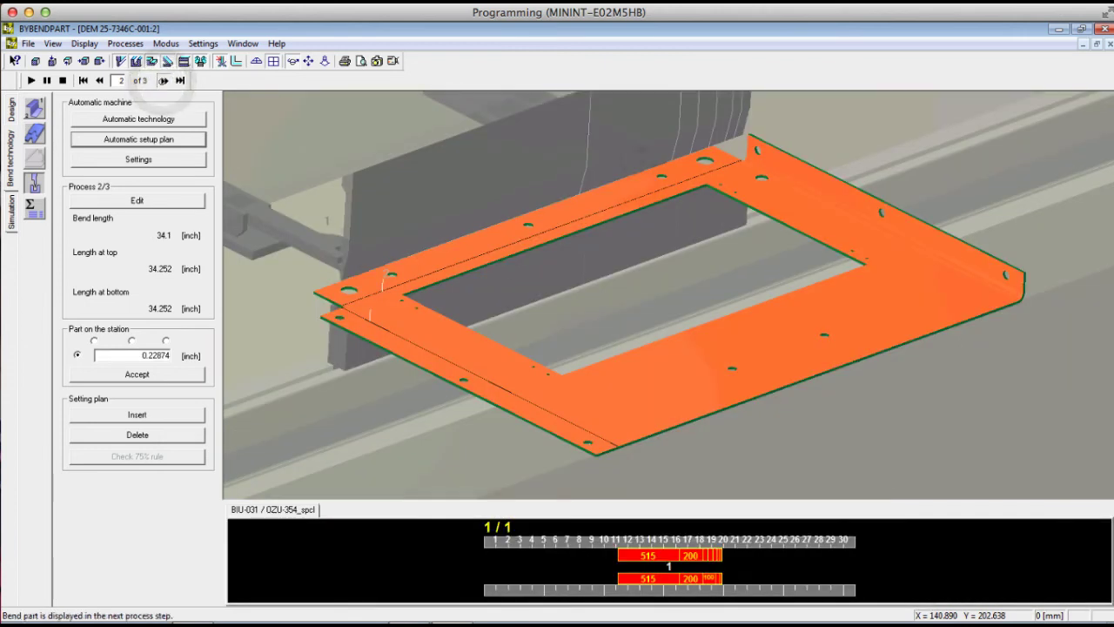
{"action": "left_click", "coordinate": [163, 80]}
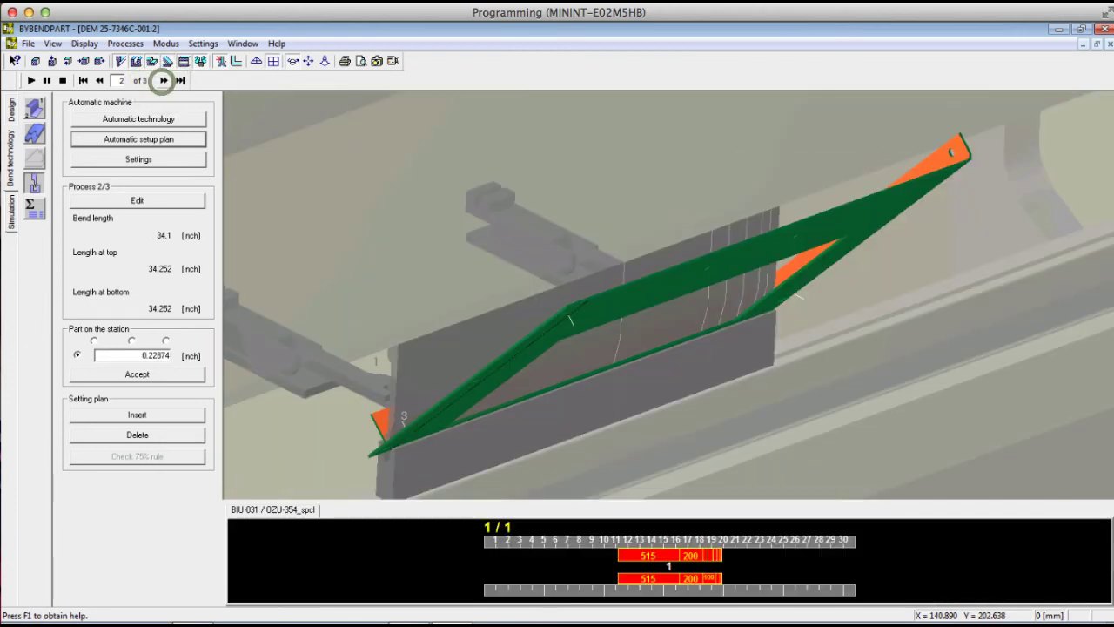
{"action": "left_click", "coordinate": [163, 80]}
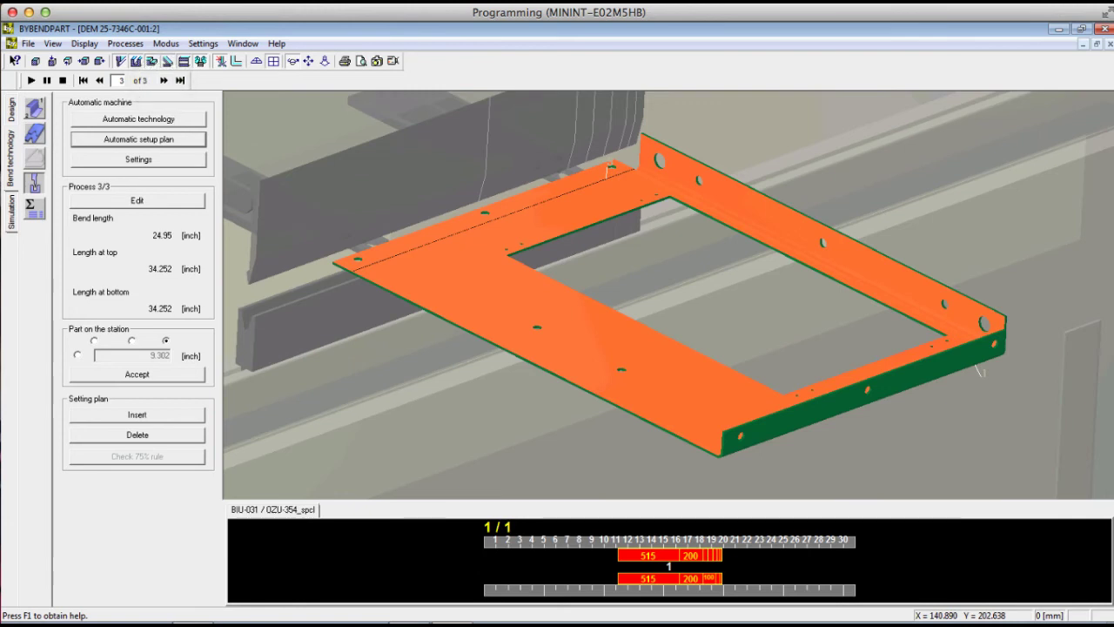
Orbit to inspect the whole frame and bring up the bend calculation tables.
{"action": "mouse_move", "coordinate": [979, 370]}
{"action": "left_mouse_down"}
{"action": "mouse_move", "coordinate": [904, 330]}
{"action": "mouse_move", "coordinate": [870, 218]}
{"action": "mouse_move", "coordinate": [844, 340]}
{"action": "left_mouse_up"}
{"action": "left_click_drag", "start_coordinate": [738, 344], "coordinate": [860, 339]}
{"action": "left_click", "coordinate": [34, 206]}
Run automatic calculation, giving Y1/Y2 13.103, X1/X2 1.848 and 41.6-ton pressing force.
{"action": "left_click", "coordinate": [117, 119]}
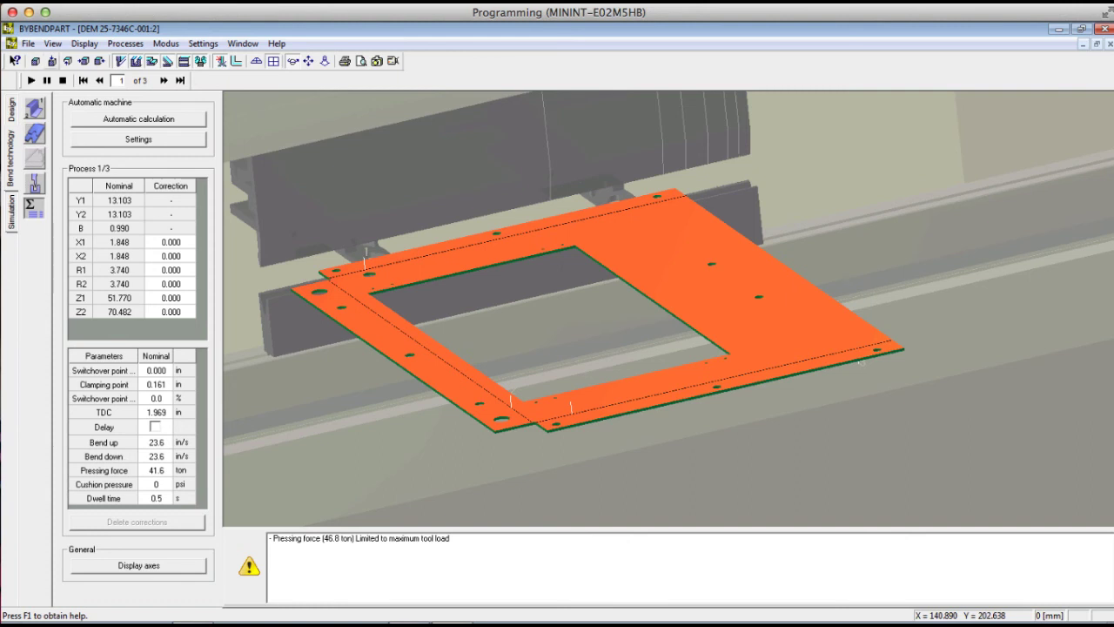
Export the bend program as a Bystronic BPX file and return to the 2-D design drawing.
{"action": "left_click", "coordinate": [27, 43]}
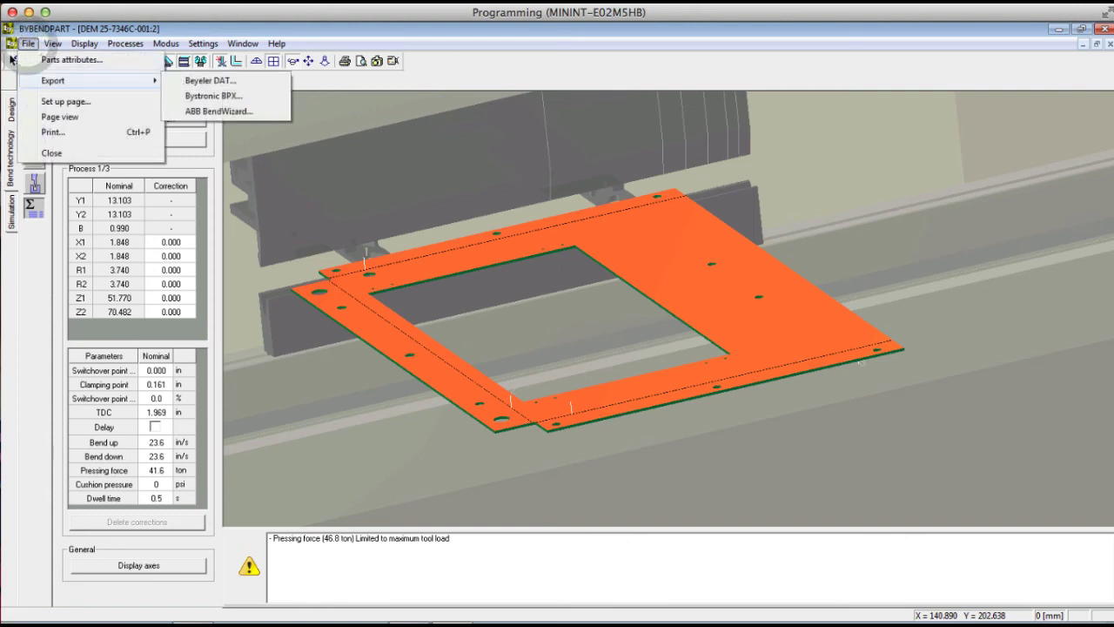
{"action": "mouse_move", "coordinate": [87, 80]}
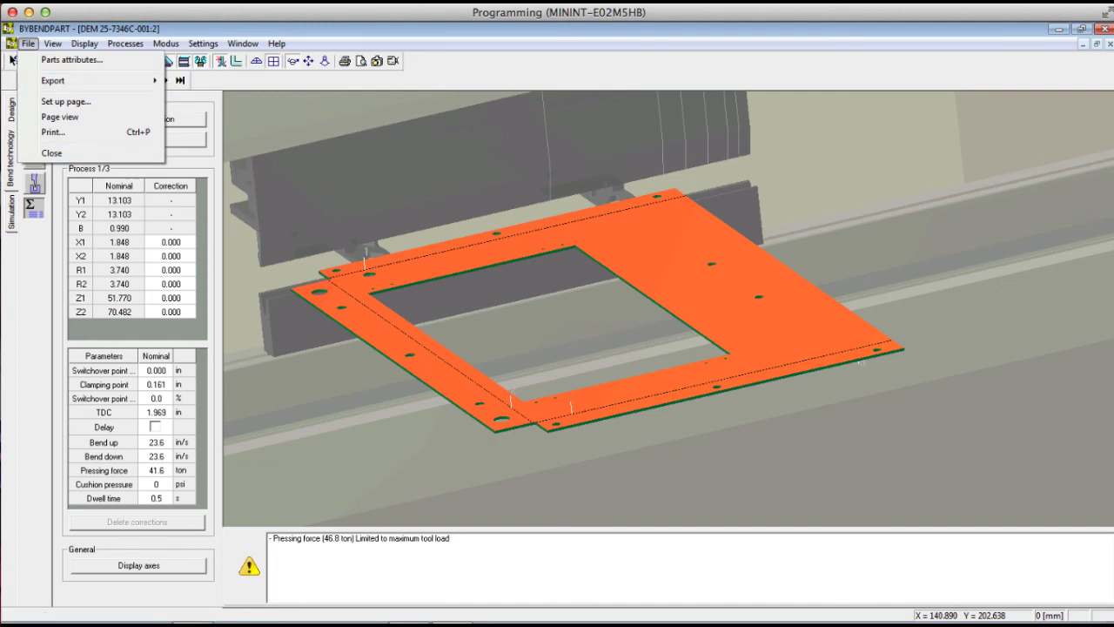
{"action": "left_click", "coordinate": [10, 106]}
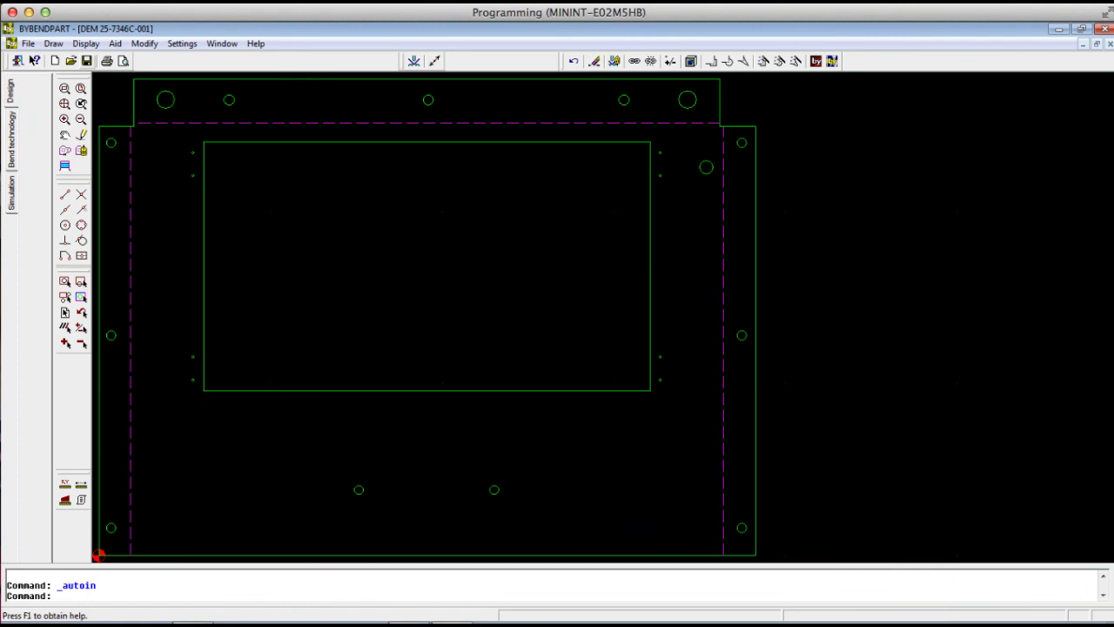
Start saving the part as DEM 25-7346C-001 with thickness 0.1793 in the Create new part dialog.
{"action": "left_click", "coordinate": [87, 60]}
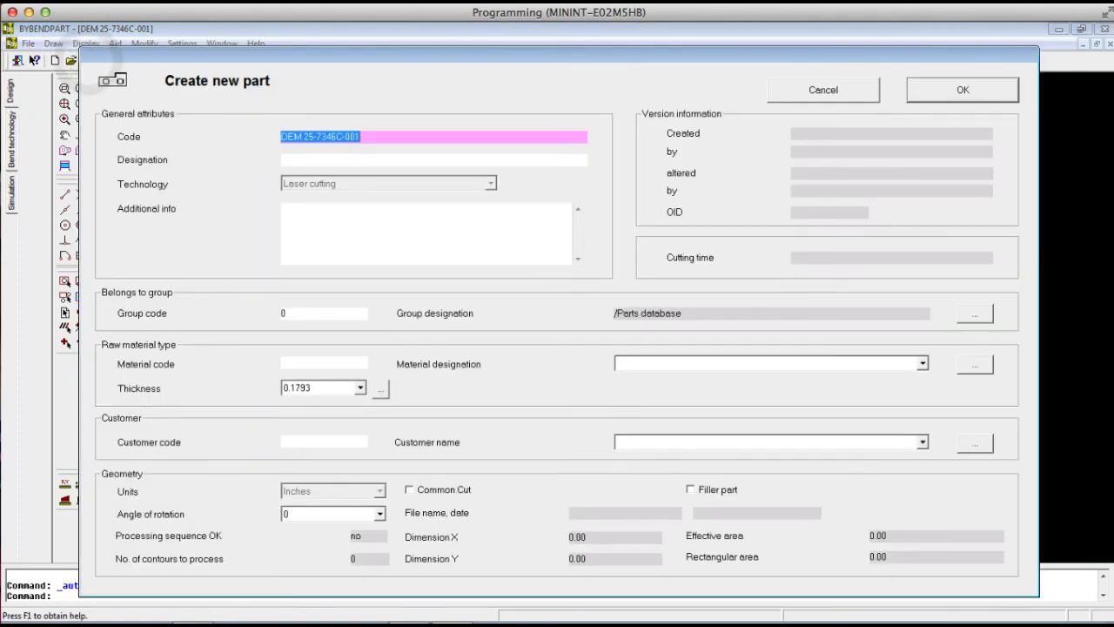